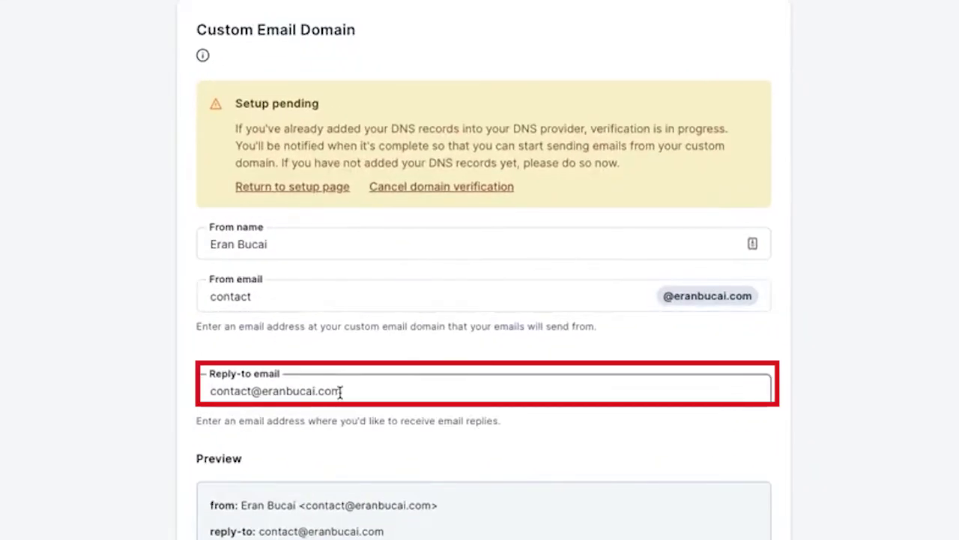
Scroll Kajabi's Marketing Settings to the Custom Email Domain section and its DNS records list
left_click_drag(341, 392, 207, 390)
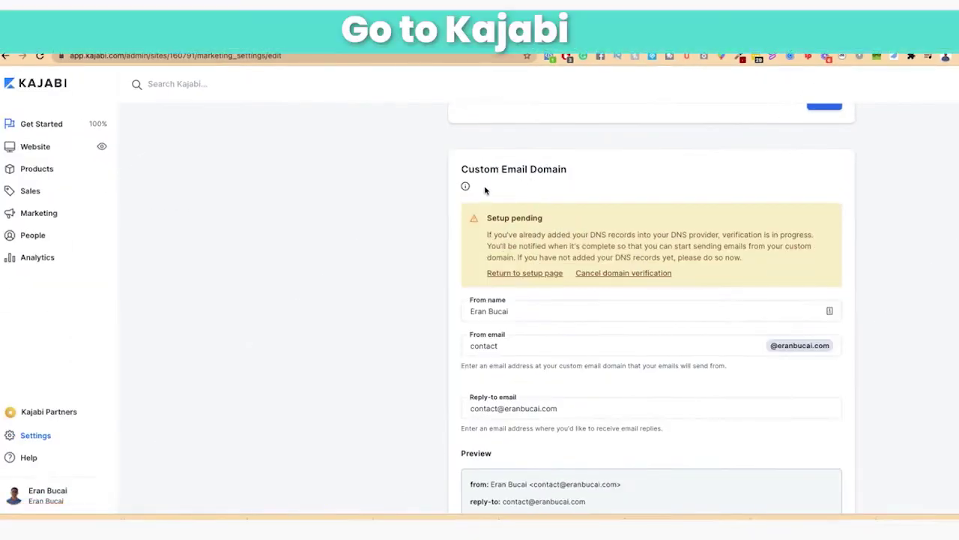
scroll(338, 338, "up", 5)
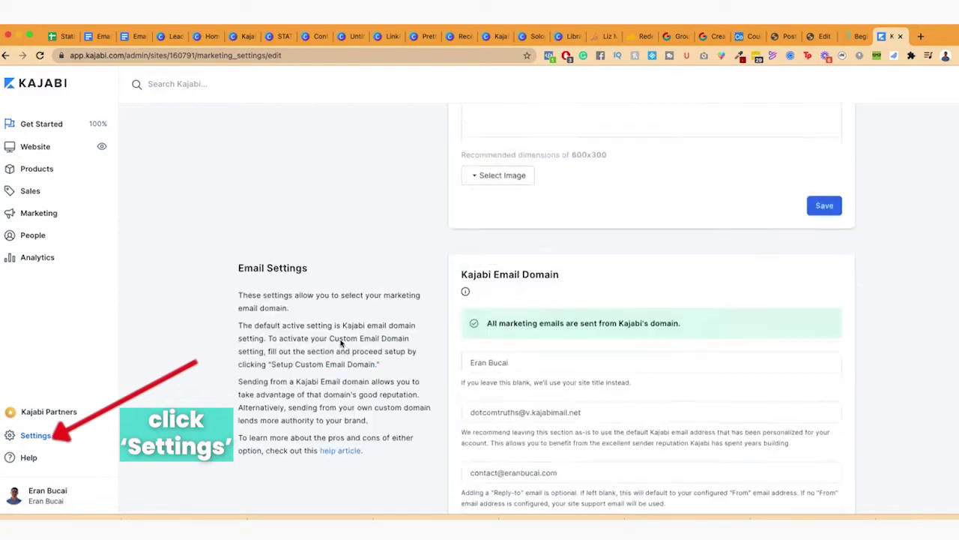
scroll(340, 343, "up", 5)
scroll(330, 300, "up", 5)
scroll(392, 293, "down", 10)
scroll(392, 293, "down", 4)
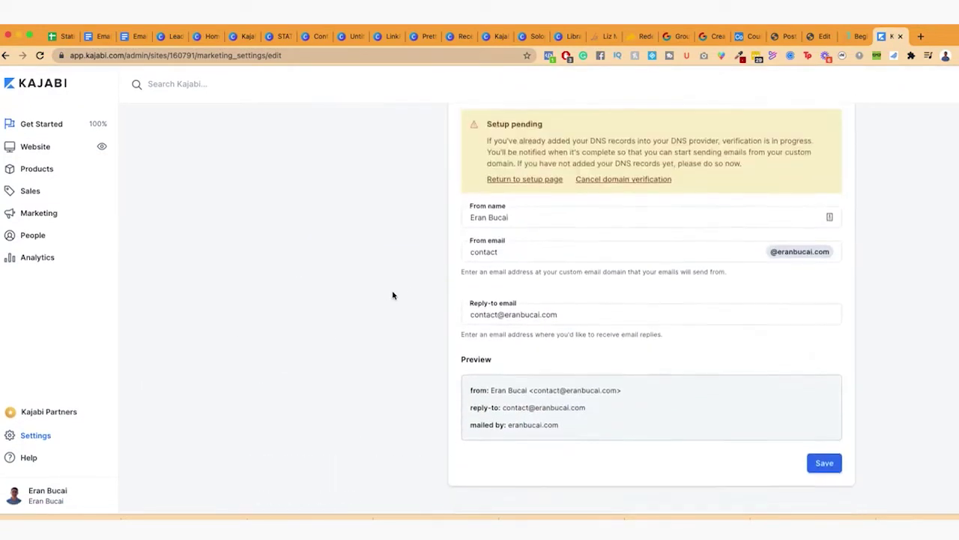
scroll(392, 293, "up", 2)
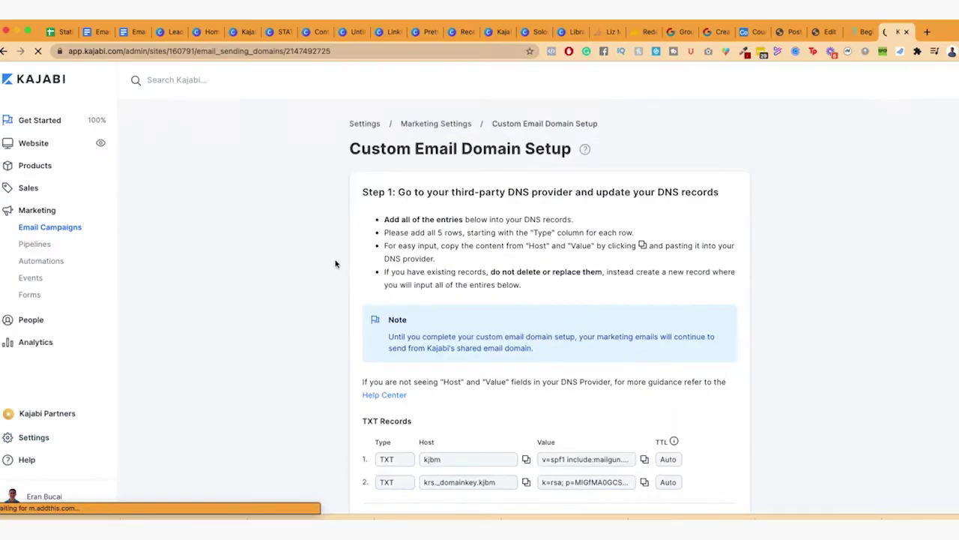
scroll(380, 334, "down", 2)
scroll(462, 307, "down", 3)
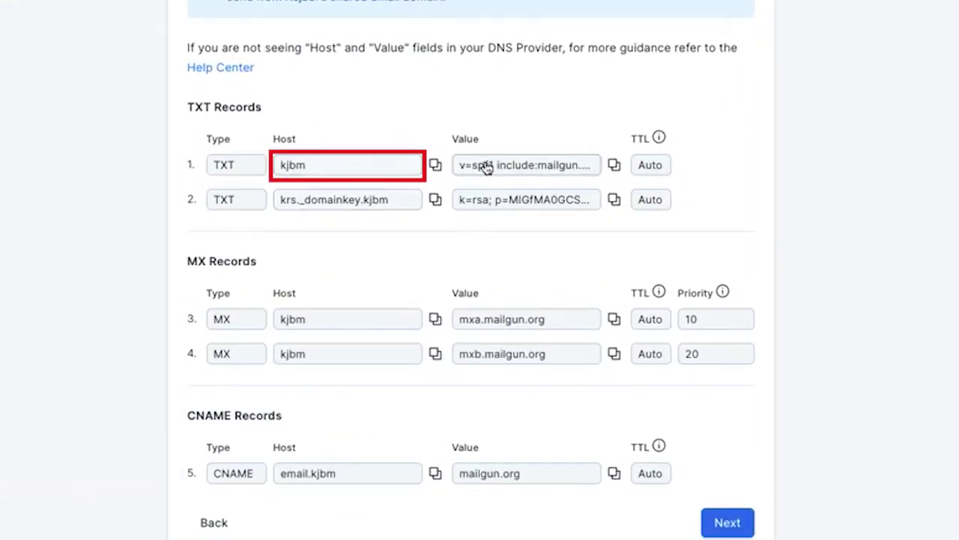
Start a new TXT record named kjbm, copying the host from Kajabi
left_click(436, 165)
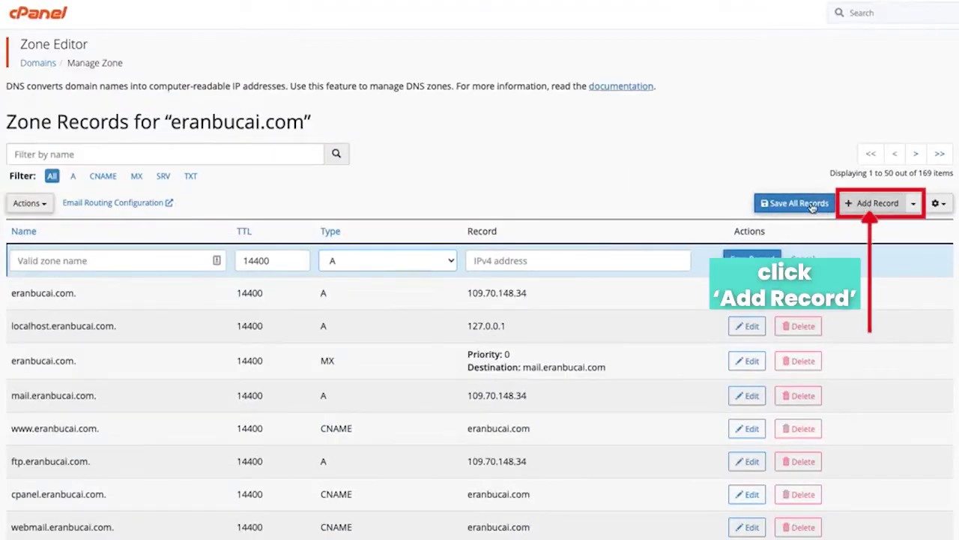
left_click(411, 267)
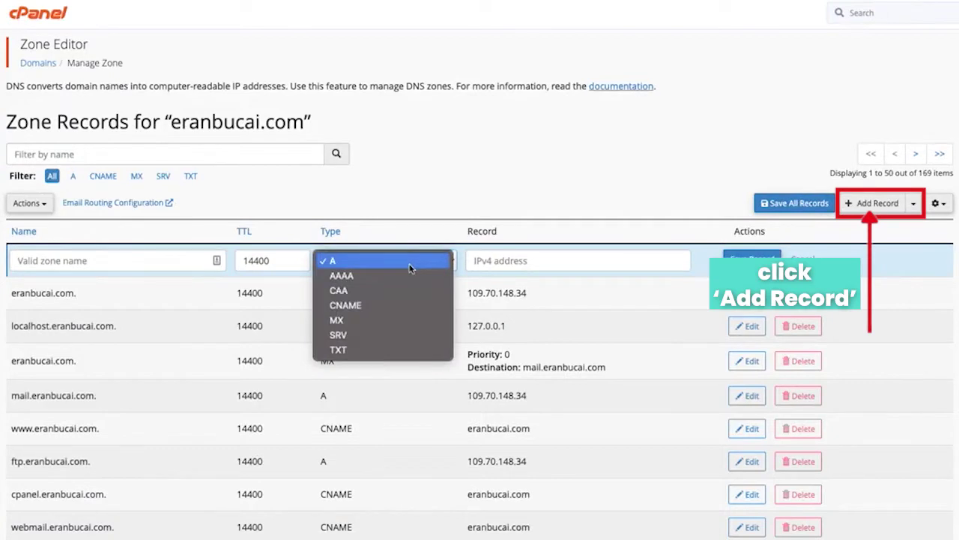
left_click(389, 349)
left_click(132, 262)
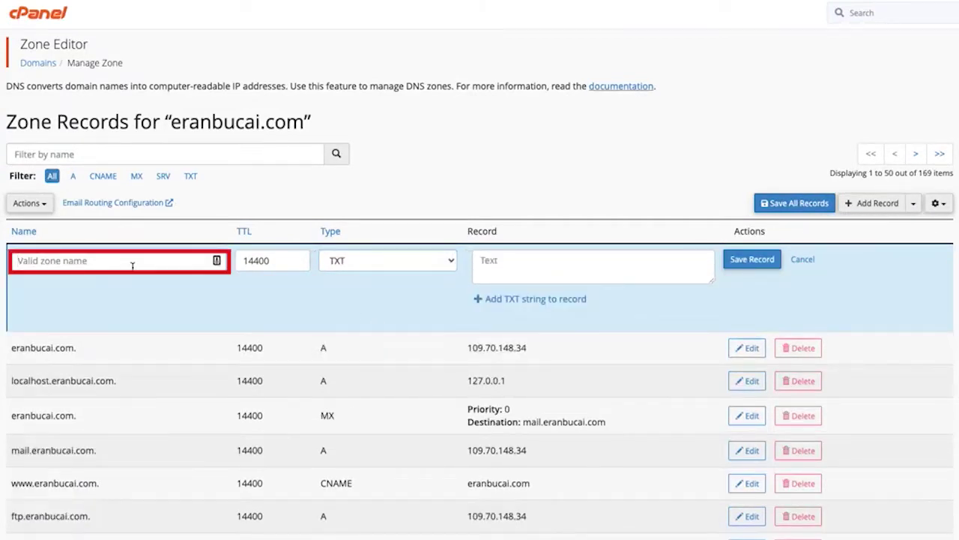
type("kjbm")
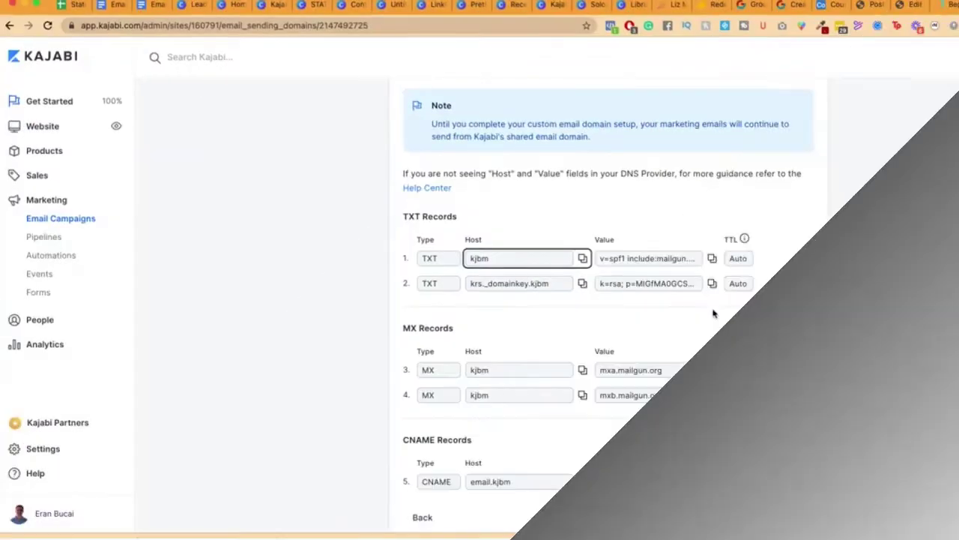
Paste the SPF value v=spf1 include:mailgun.org ~all, keep TTL 14400, and save
left_click(712, 257)
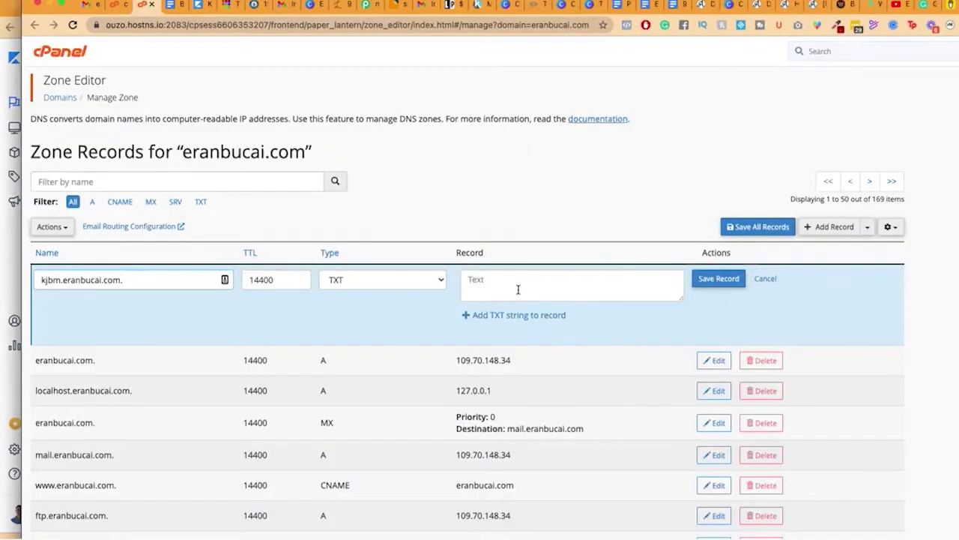
left_click(517, 289)
key("ctrl+v")
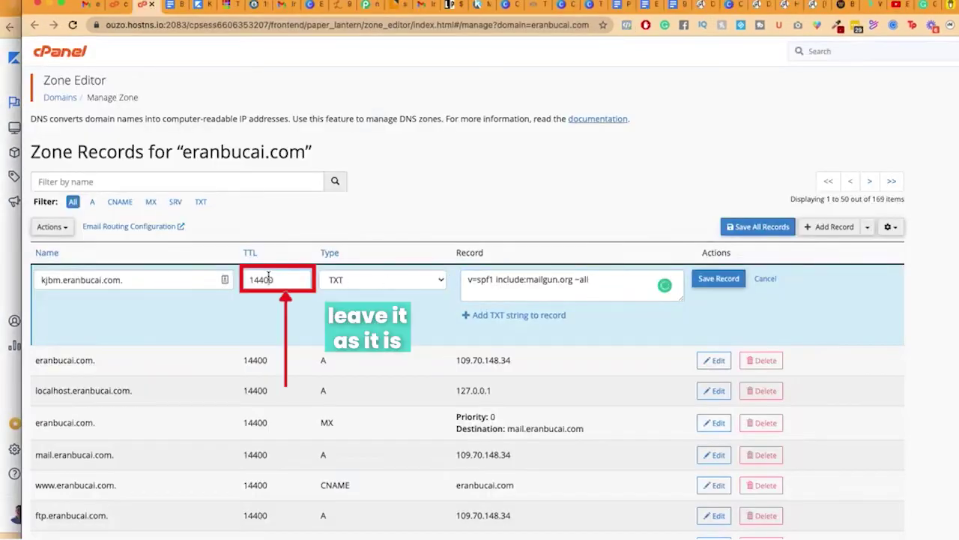
left_click(295, 283)
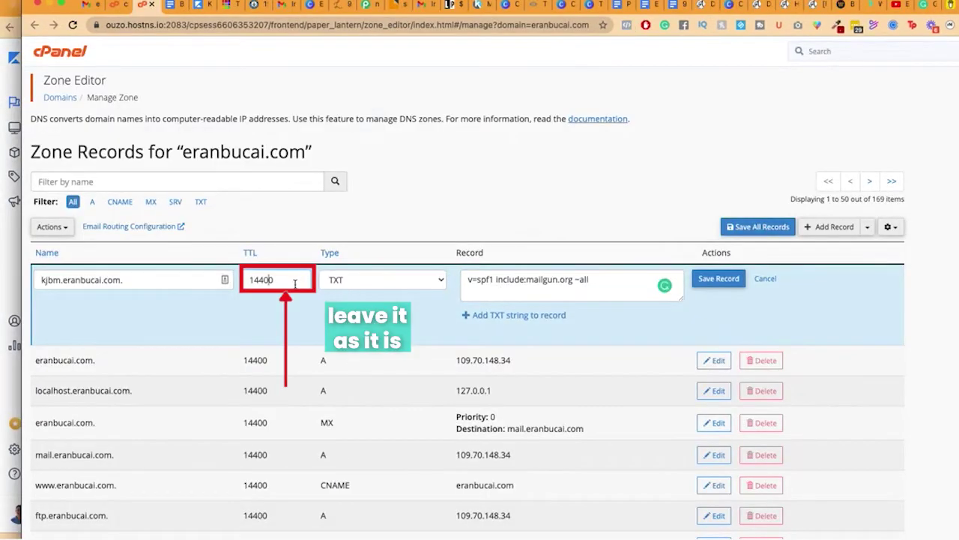
left_click(725, 284)
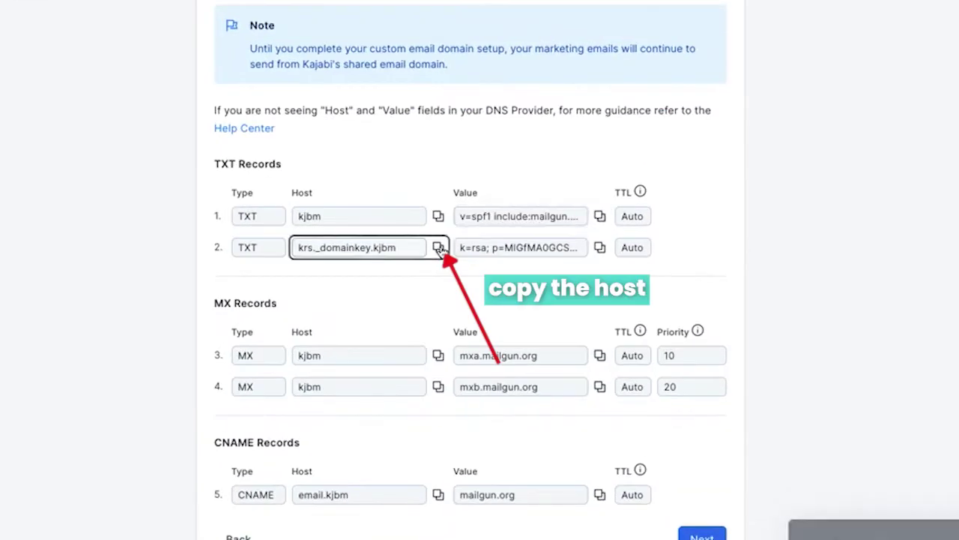
left_click(513, 289)
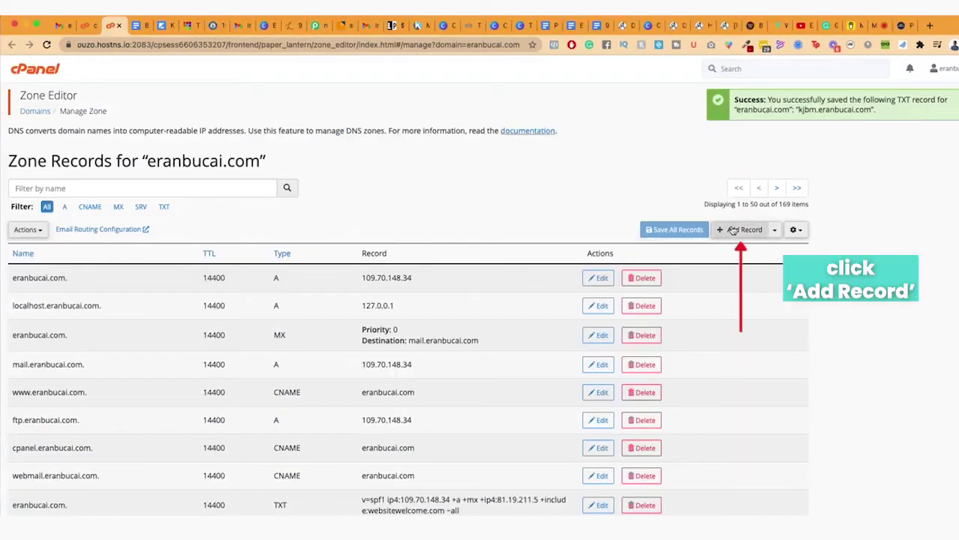
Add TXT record krs._domainkey.kjbm holding Kajabi's DKIM key value
left_click(740, 229)
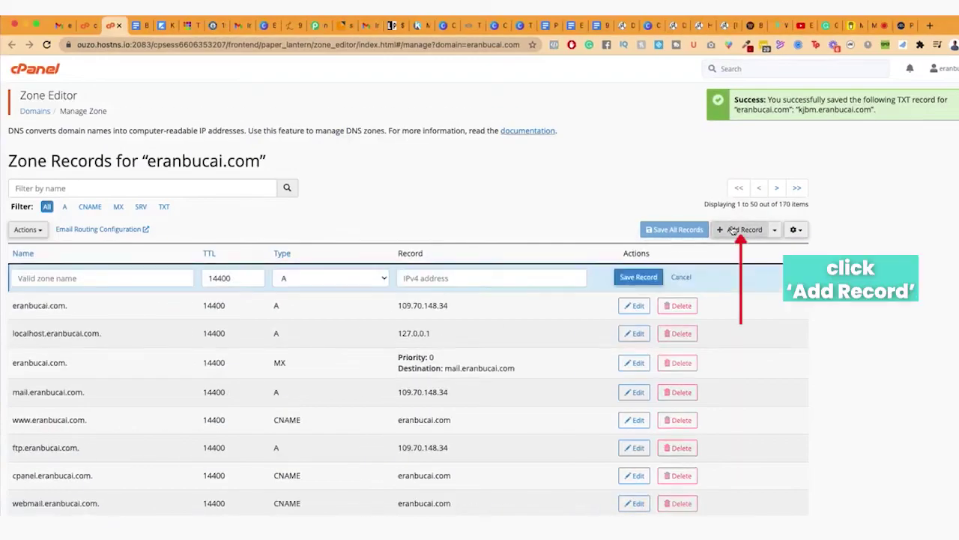
left_click(322, 278)
left_click(322, 353)
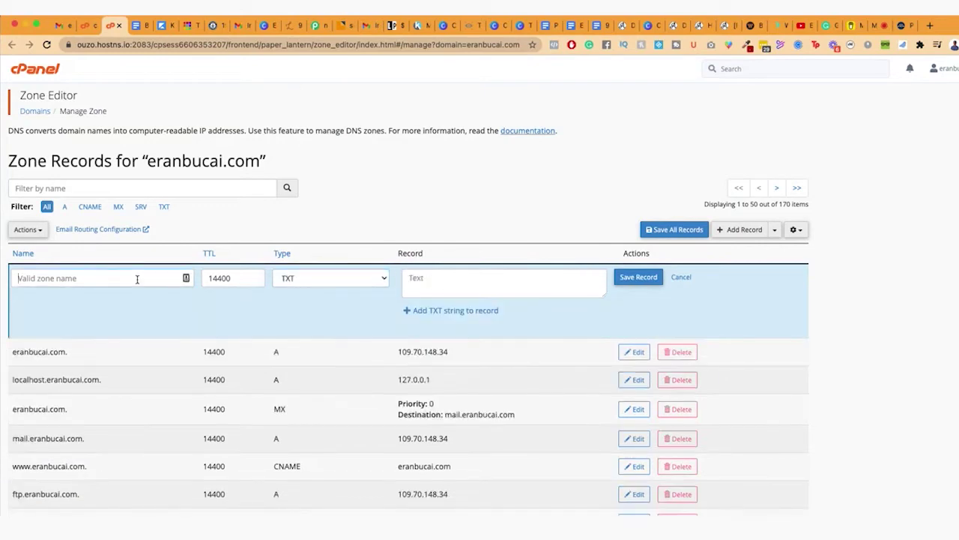
left_click(137, 279)
key("ctrl+v")
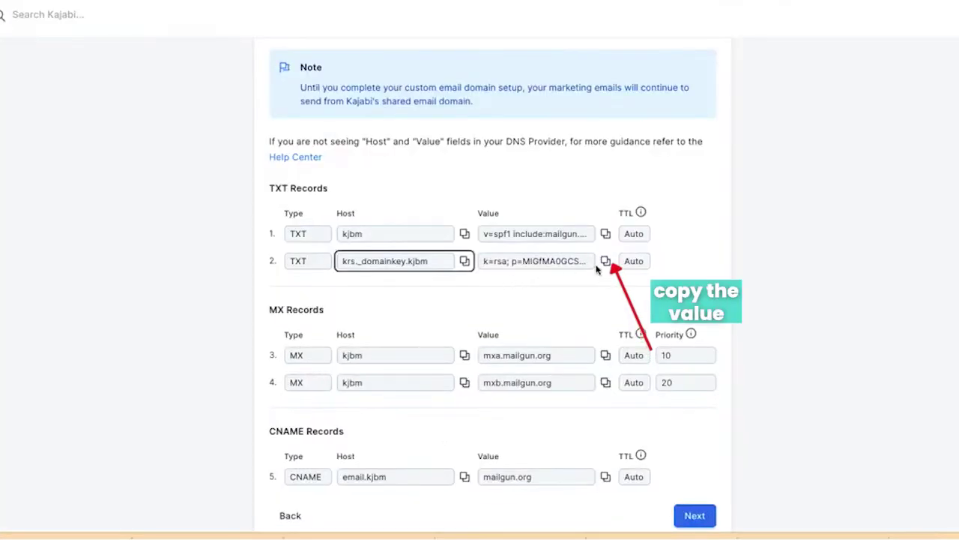
left_click(621, 294)
key("ctrl+v")
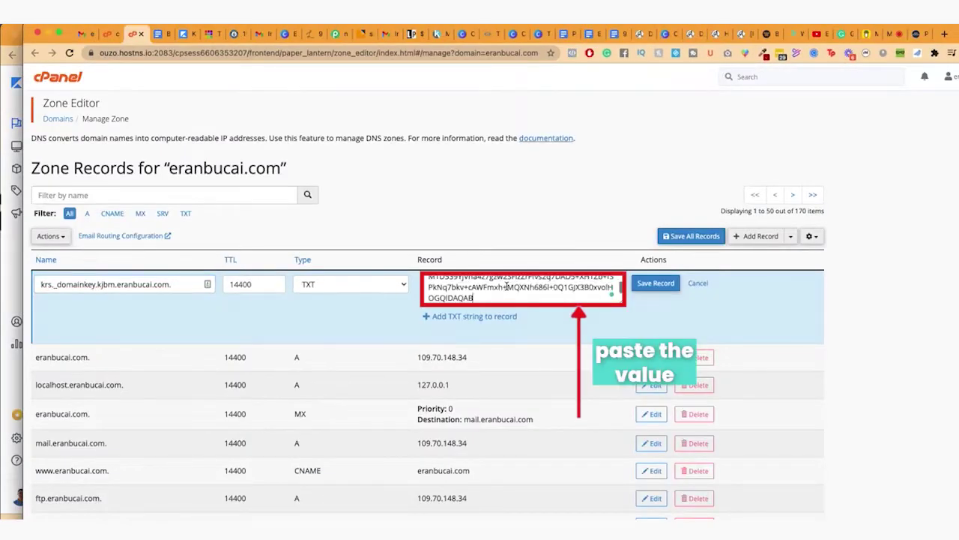
left_click(652, 283)
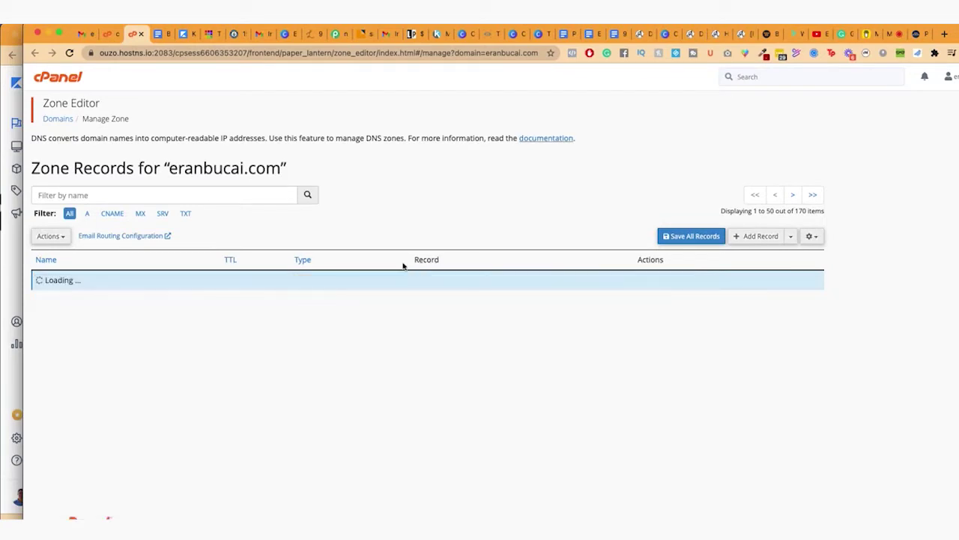
Start another new record and copy the first MX host kjbm from Kajabi
left_click(759, 236)
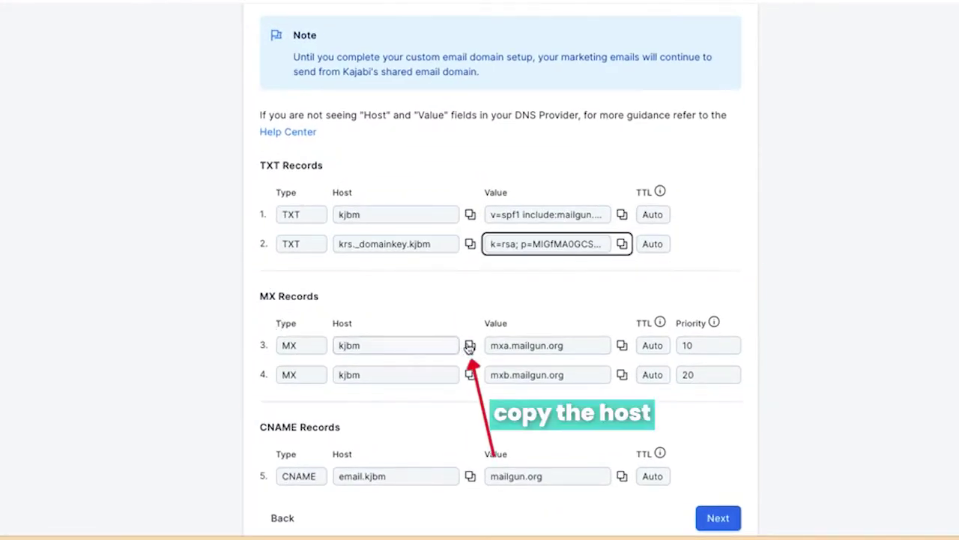
left_click(470, 346)
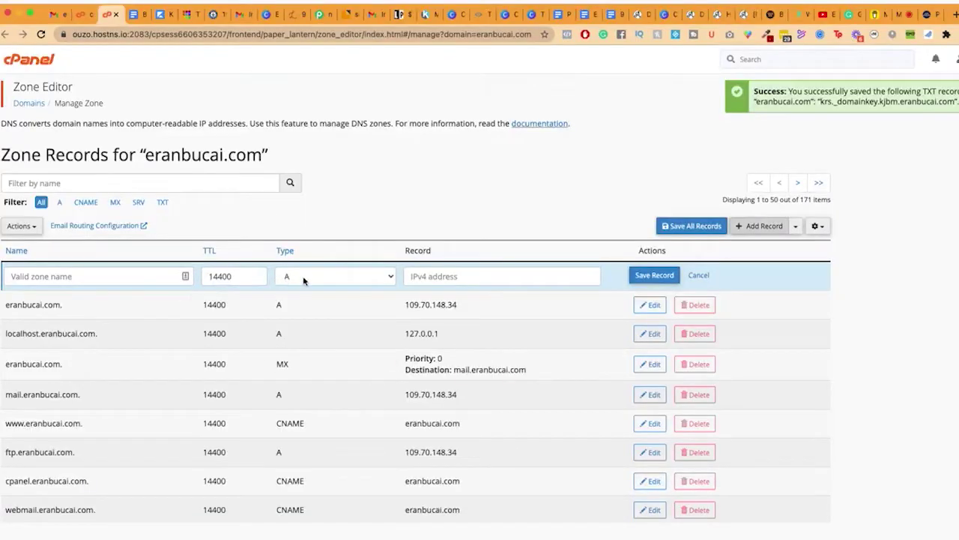
left_click(303, 280)
Make the new record an MX record named kjbm and clear the stray priority text
left_click(300, 328)
left_click(122, 274)
key("ctrl+v")
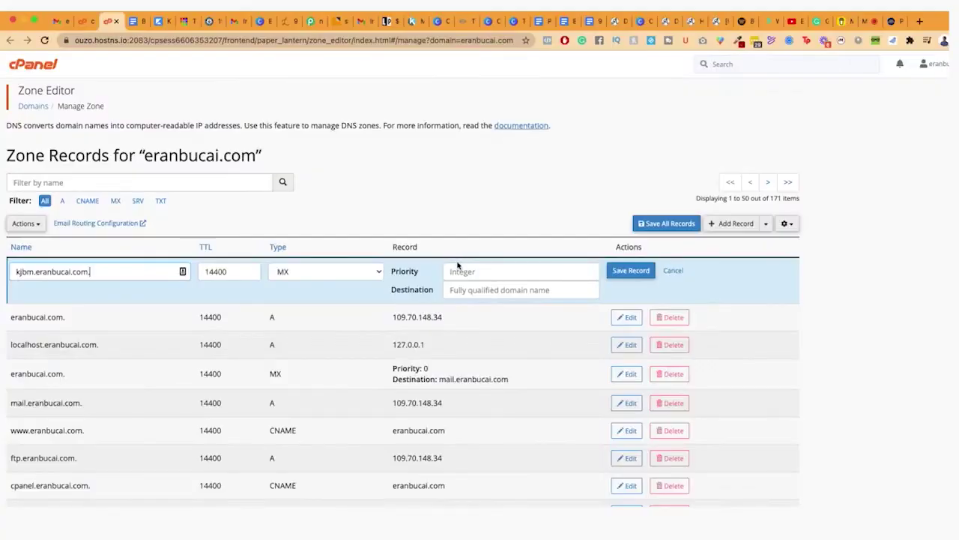
key("ctrl+v")
key("ctrl+a")
key("BackSpace")
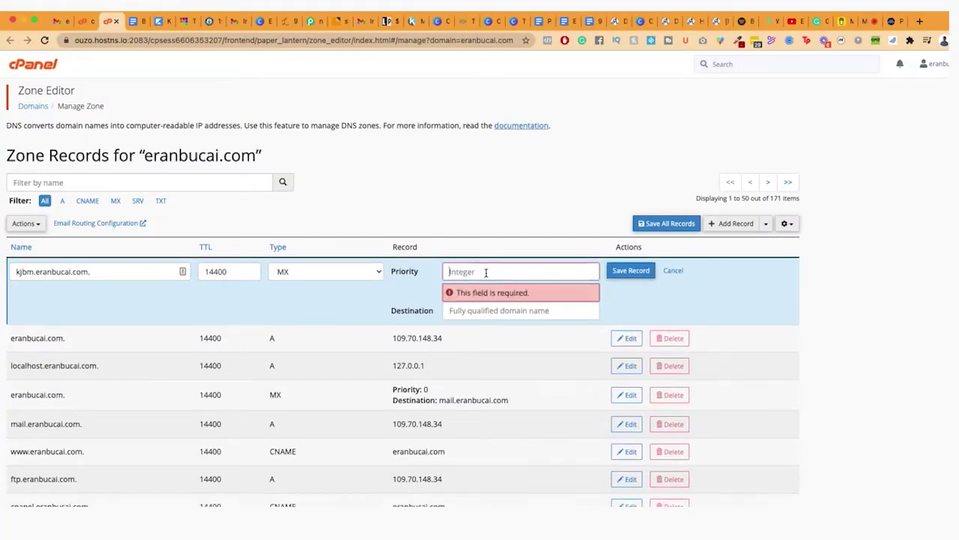
Set destination mxa.mailgun.org with priority 10 and save the MX record
left_click(485, 309)
type("mxa.mailgun.org")
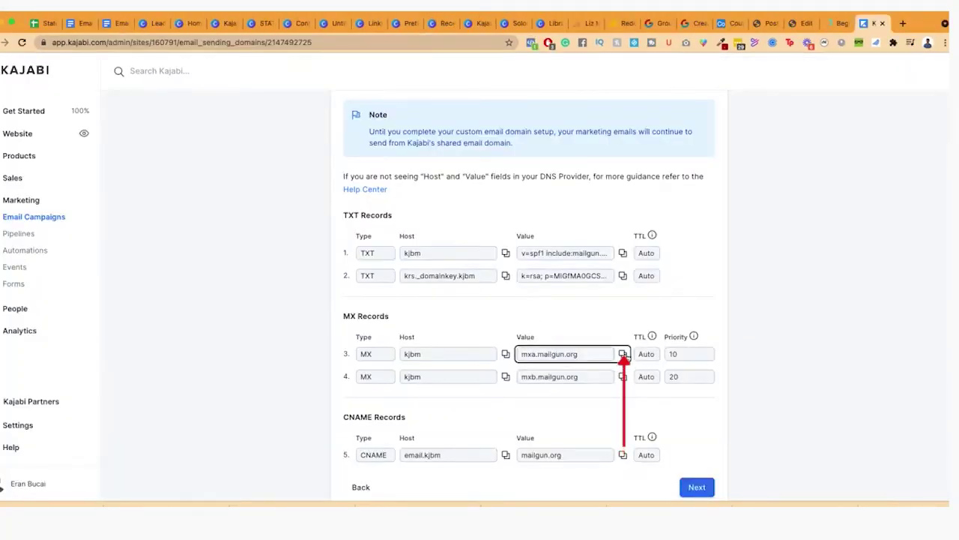
left_click(566, 355)
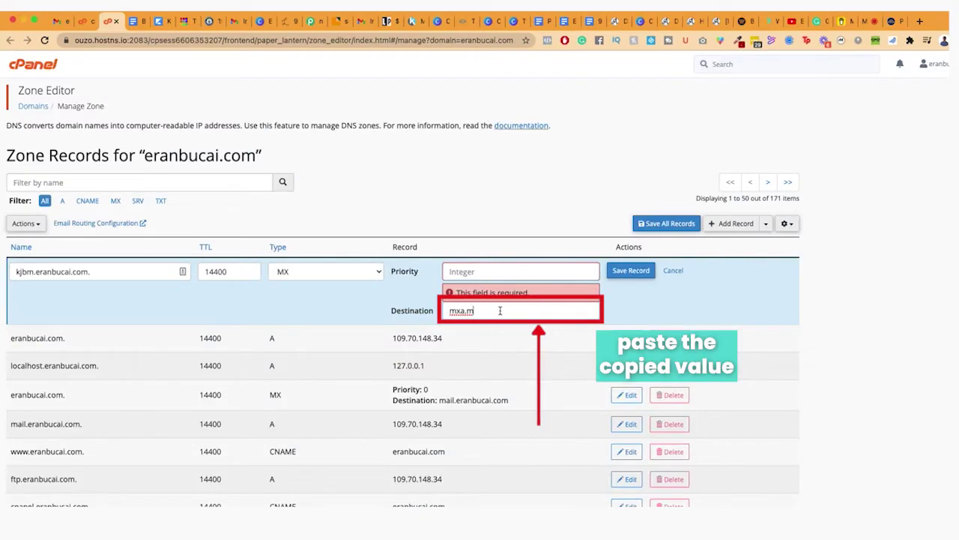
key("ctrl+a")
key("ctrl+v")
type("1")
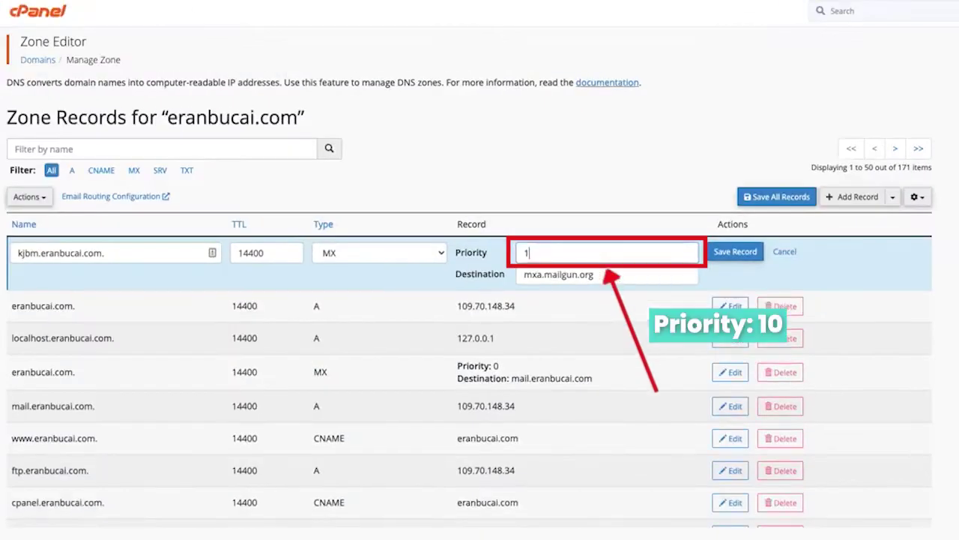
type("0")
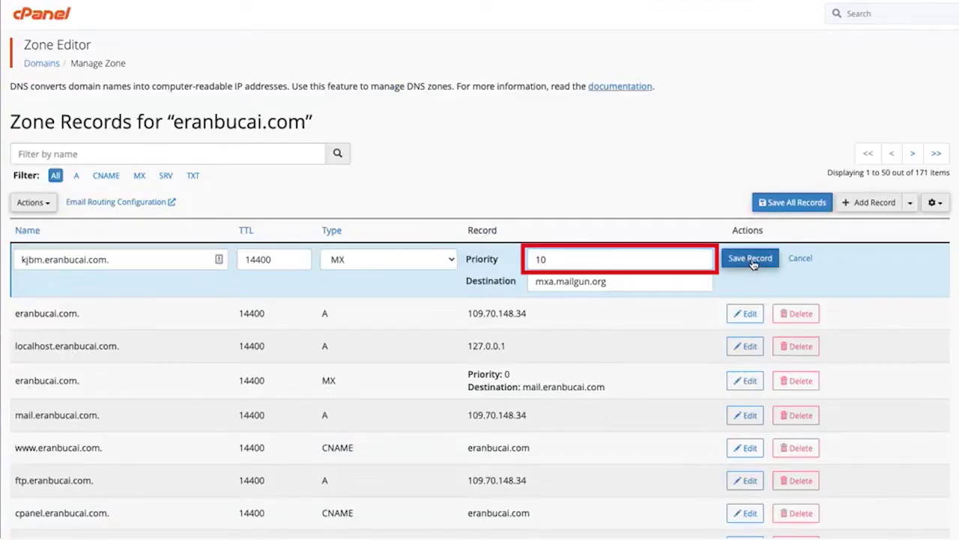
left_click(748, 259)
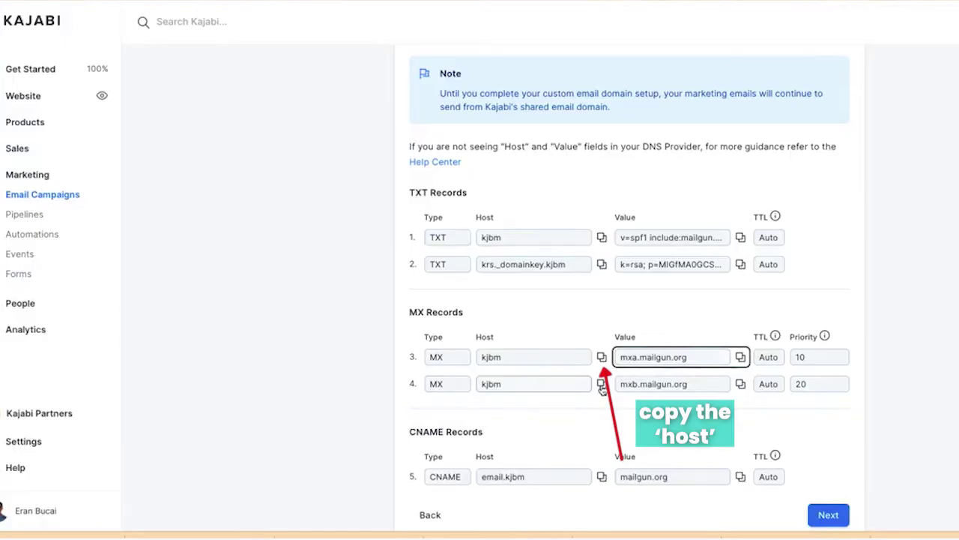
Create a new MX record named kjbm, copying the host from Kajabi
left_click(602, 383)
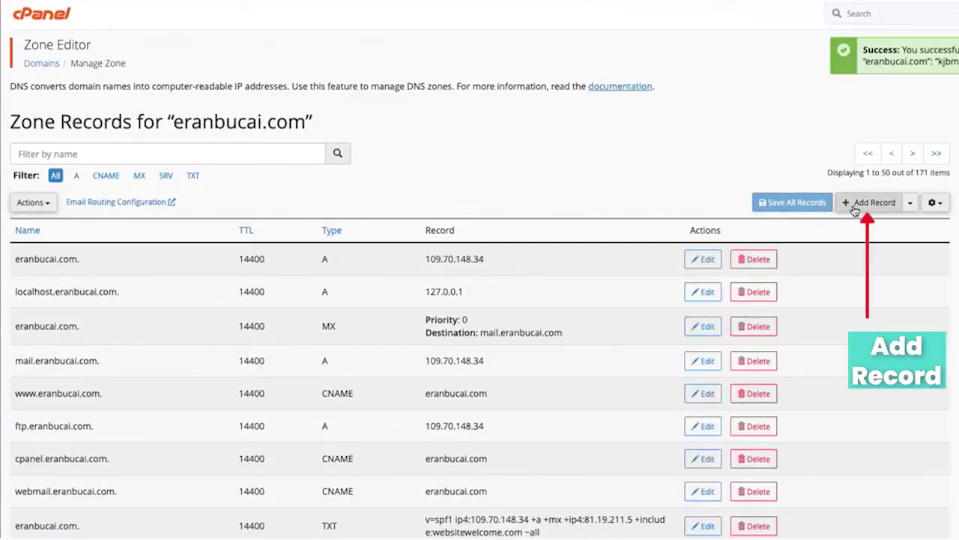
left_click(854, 211)
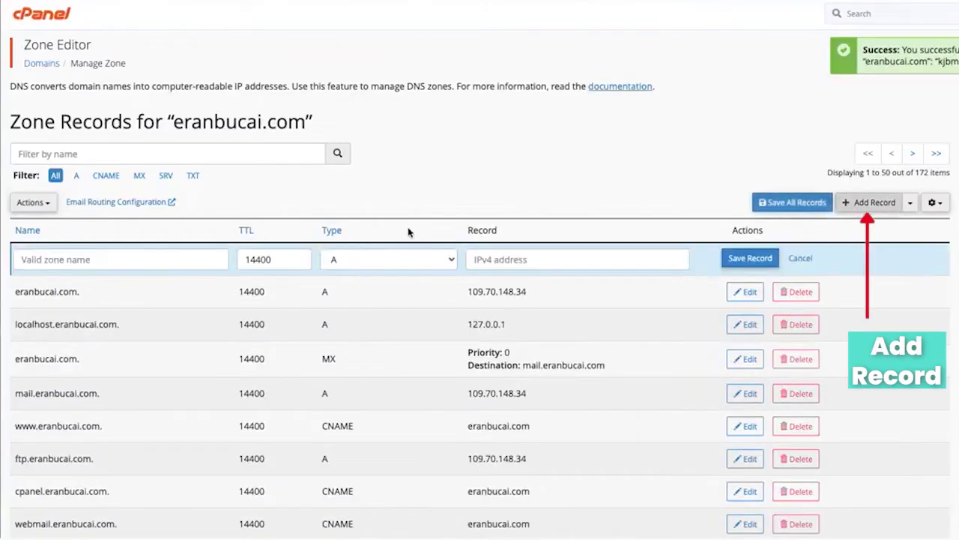
left_click(353, 259)
left_click(311, 314)
left_click(113, 259)
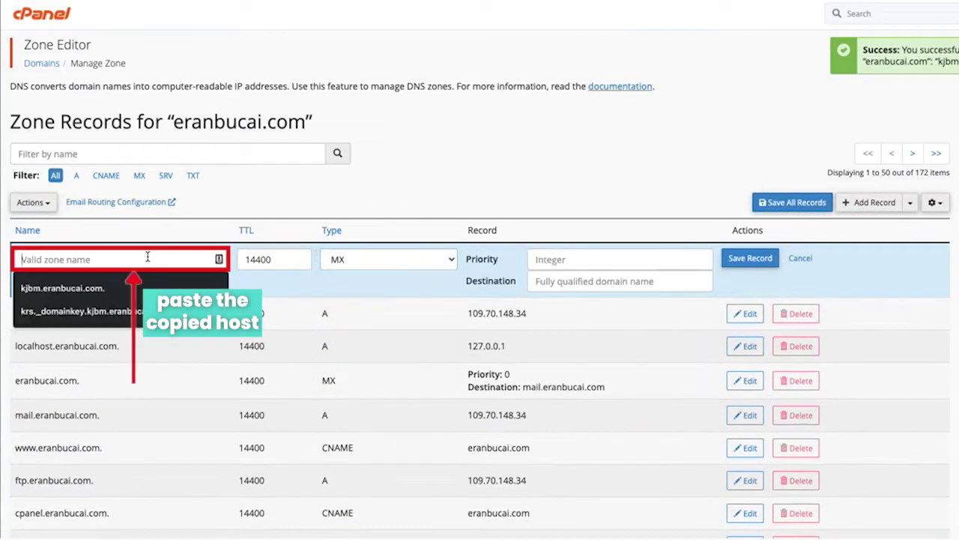
key("ctrl+v")
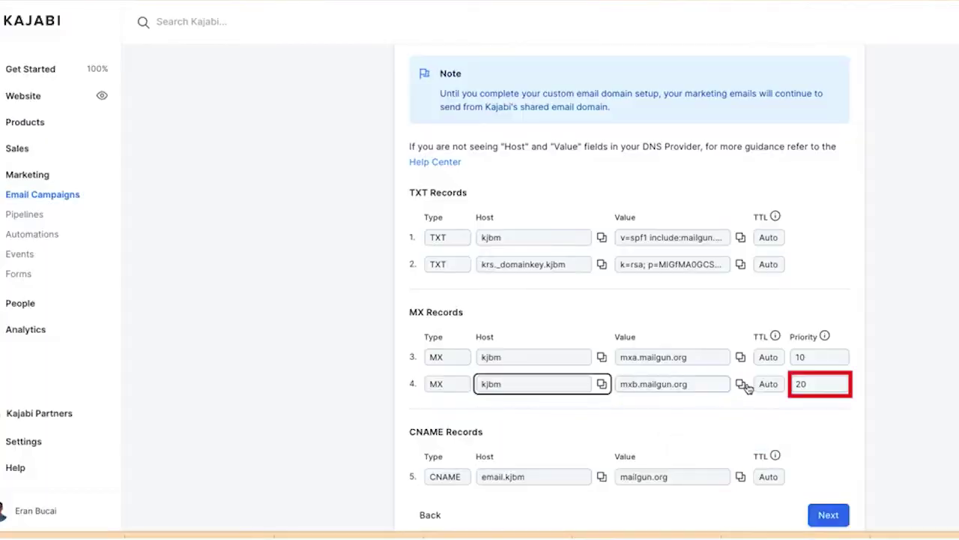
Give it priority 20 and destination mxb.mailgun.org, then save it
left_click(741, 383)
left_click(618, 261)
type("20")
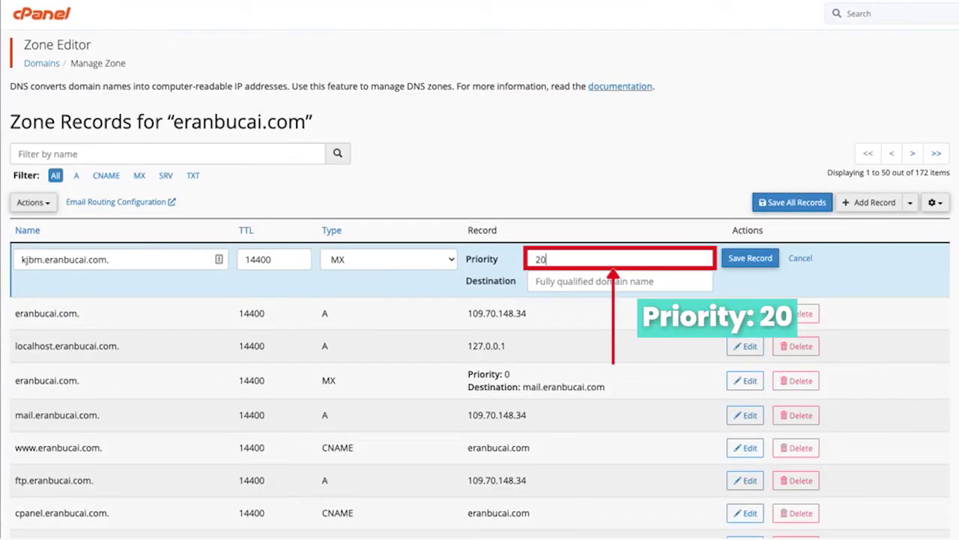
key("Tab")
key("ctrl+v")
left_click(760, 260)
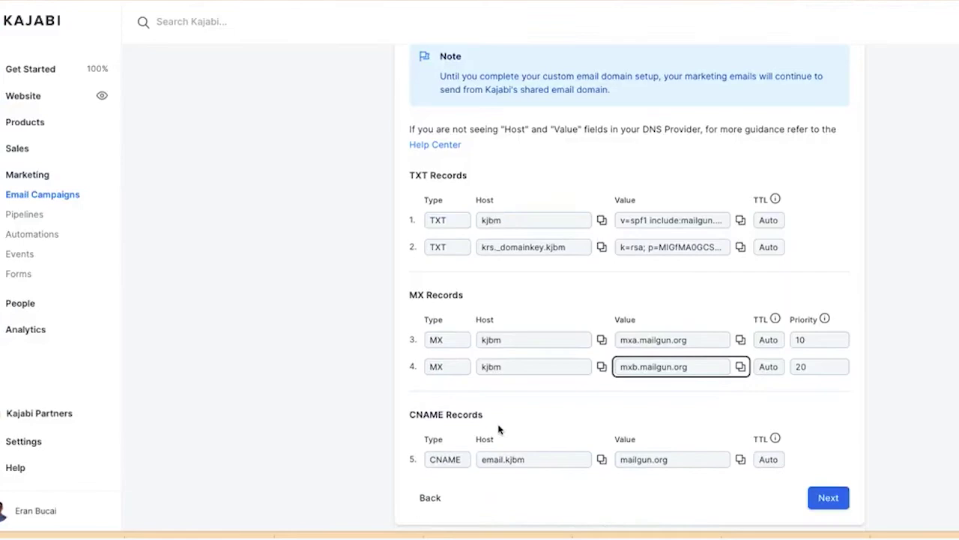
scroll(524, 424, "down", 1)
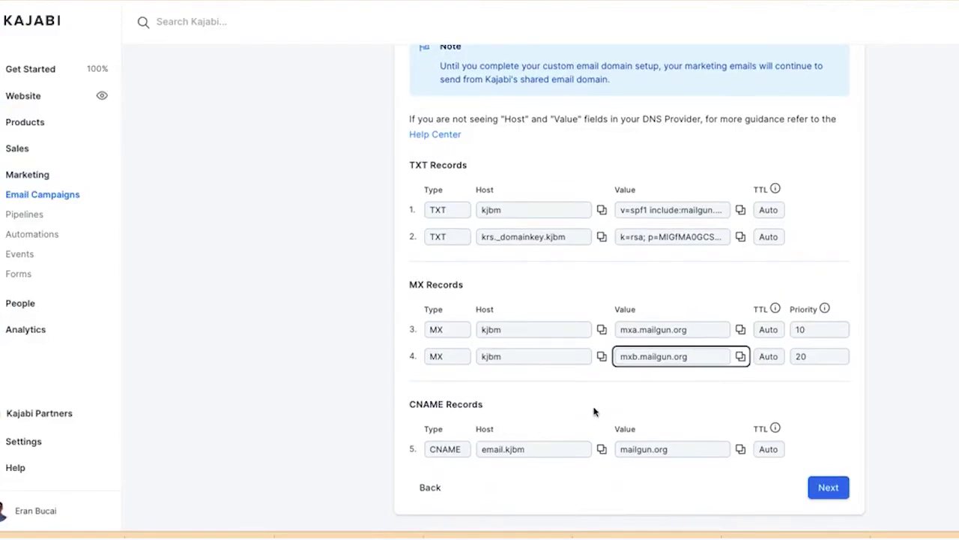
Add a CNAME record email.kjbm pointing to mailgun.org and save it
left_click(604, 449)
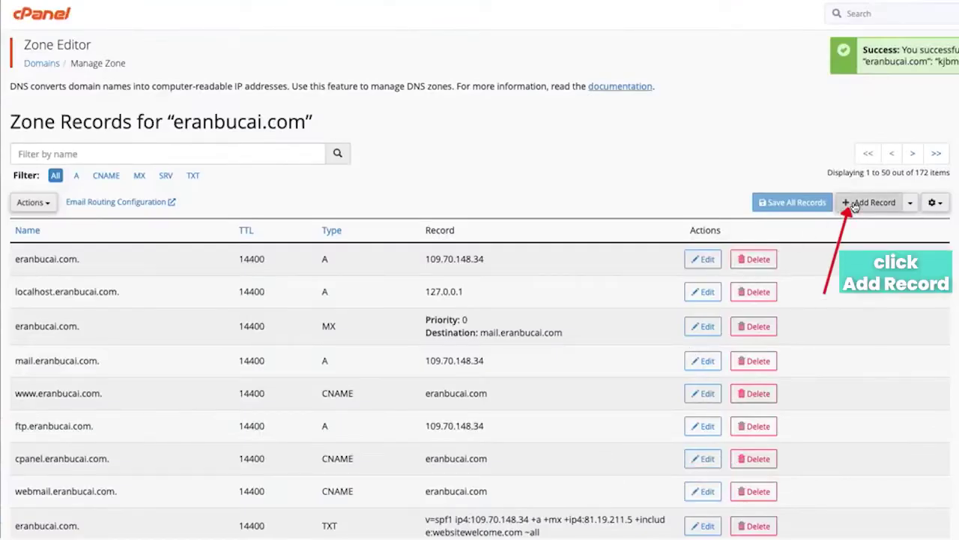
left_click(854, 207)
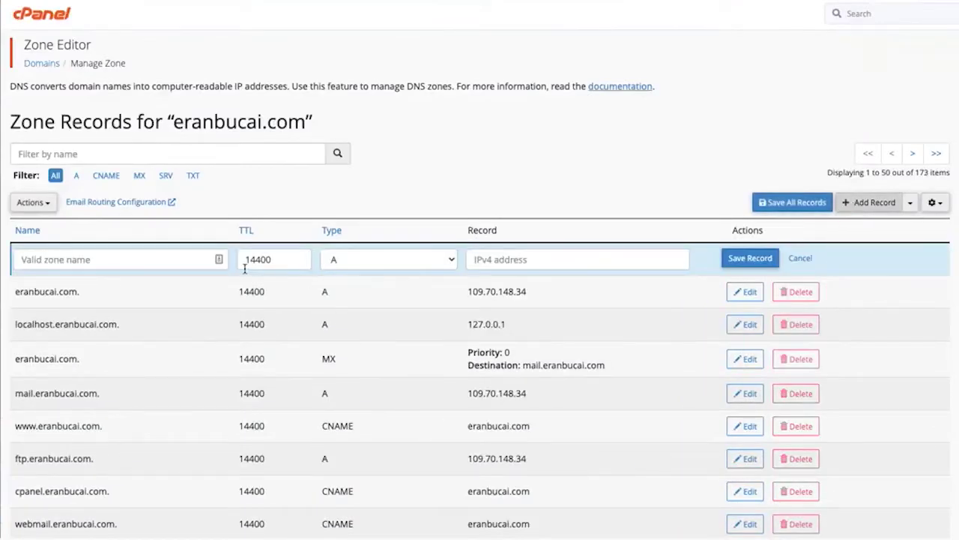
left_click(191, 260)
key("ctrl+v")
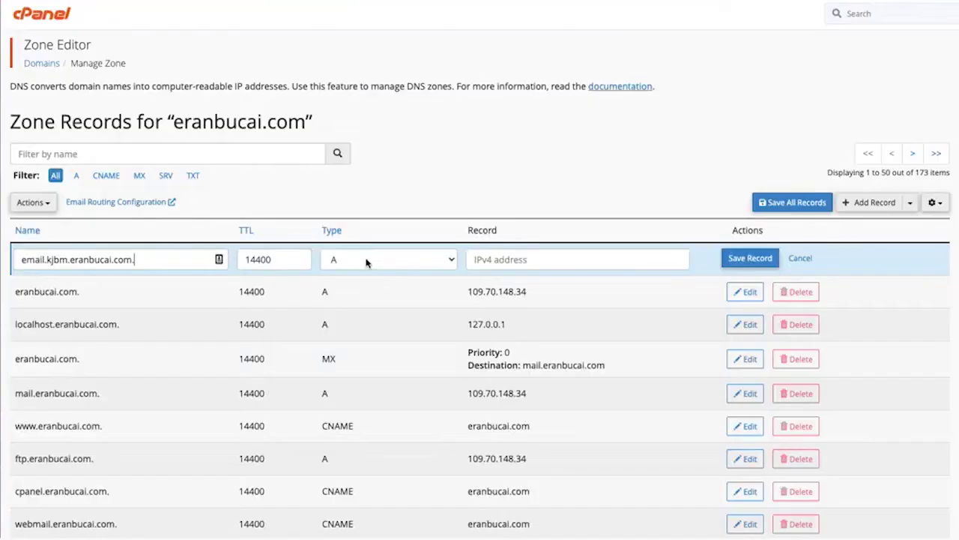
left_click(368, 260)
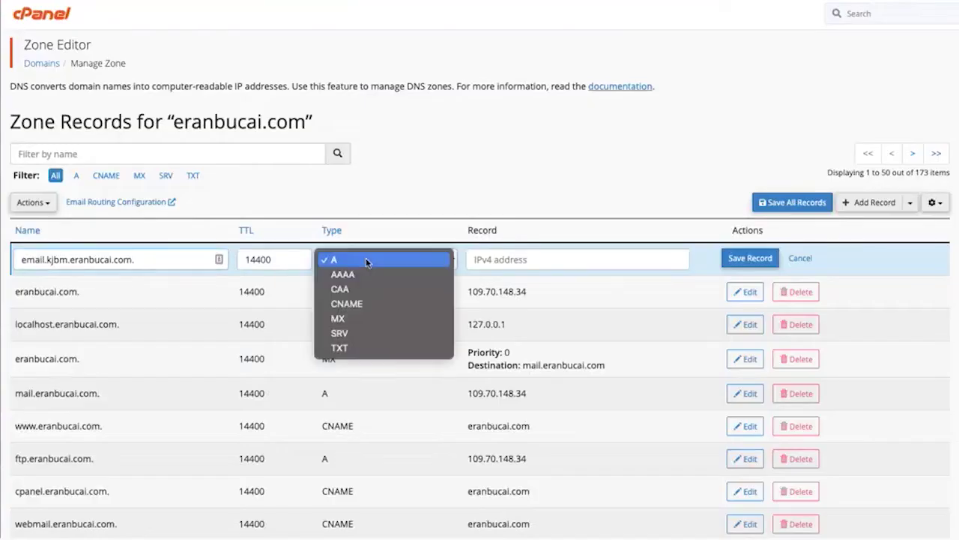
left_click(374, 303)
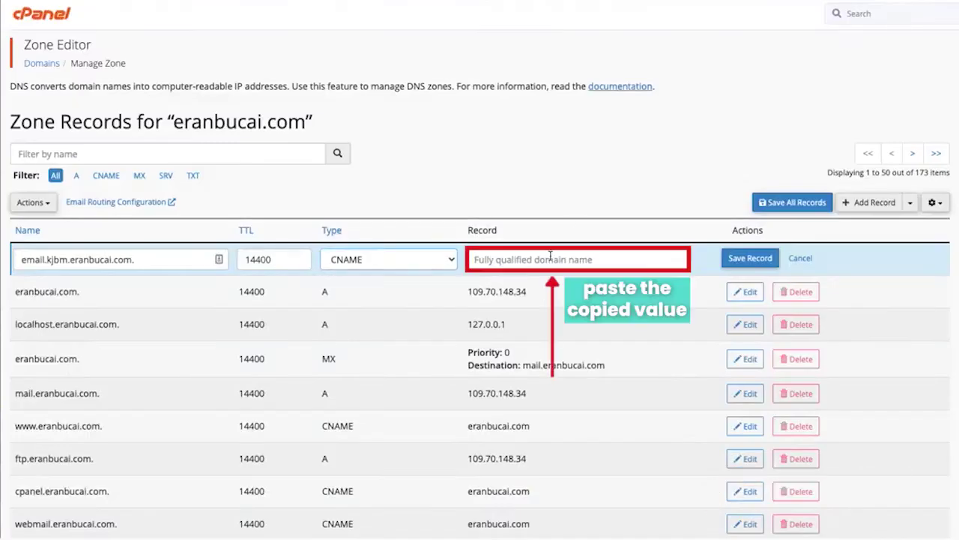
key("ctrl+v")
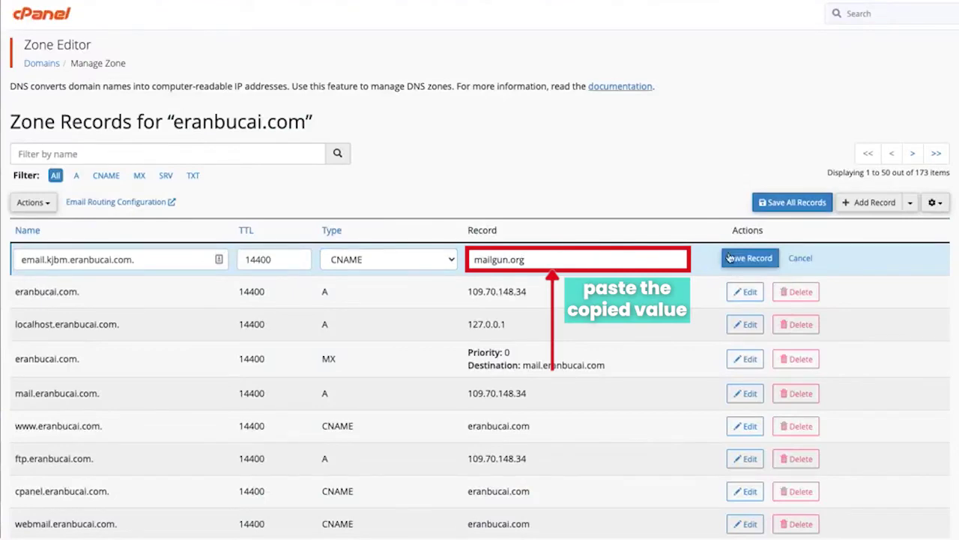
left_click(740, 259)
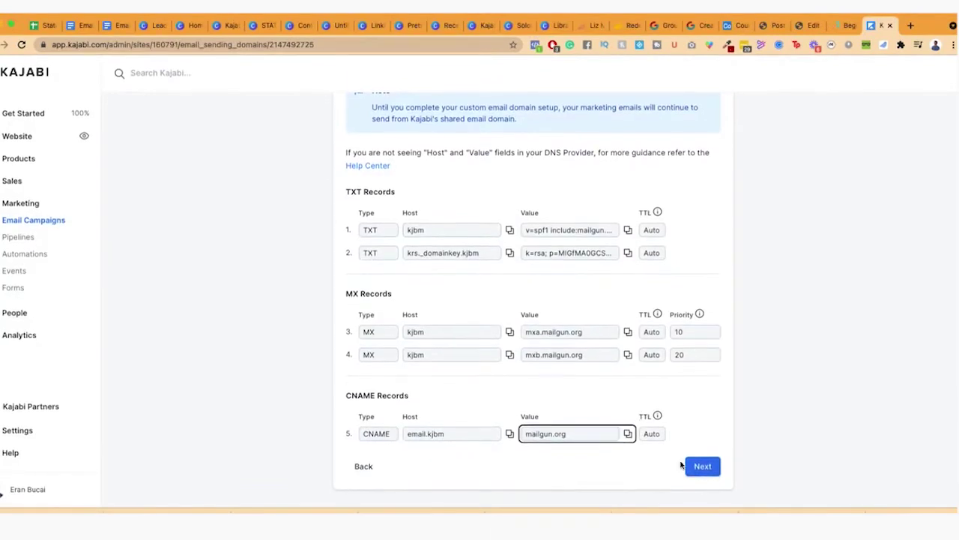
Submit the DNS records in Kajabi with Next to begin Step 2 verification
left_click(691, 466)
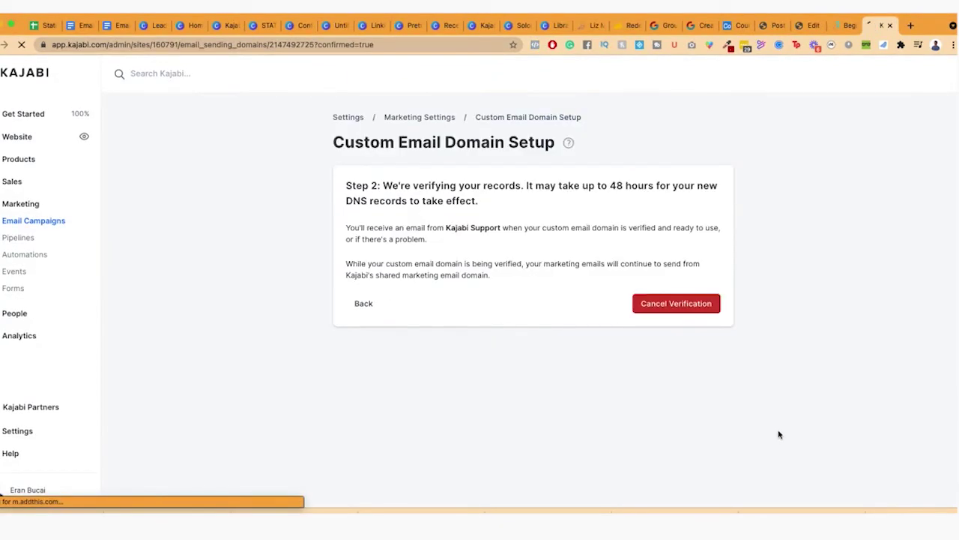